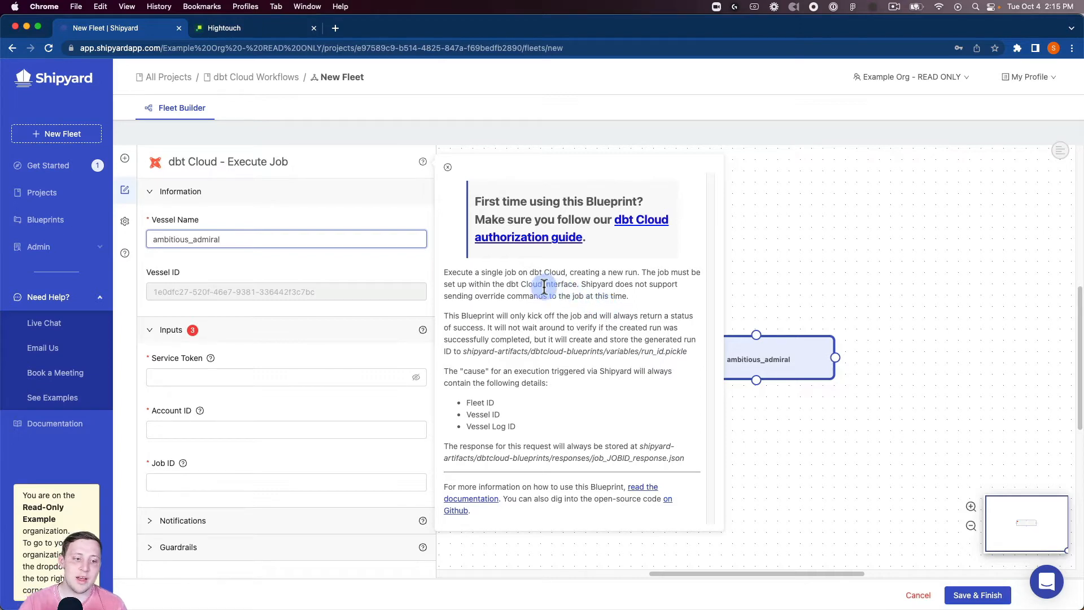
Dismiss the blueprint help and name the dbt Cloud job vessel "Execute dbt Cloud Job"
click(447, 167)
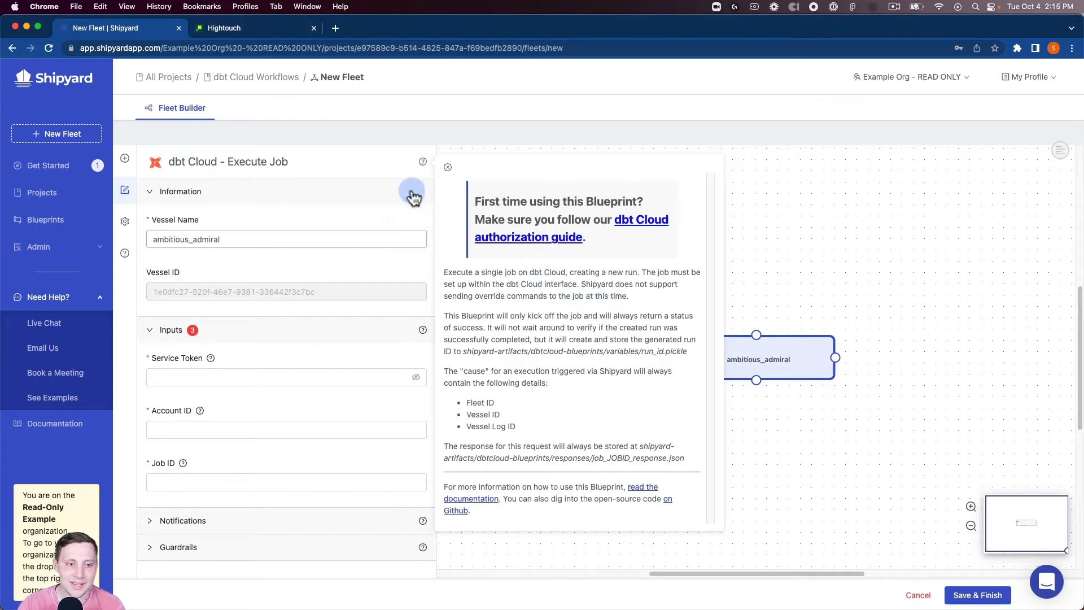
click(334, 237)
double_click(322, 236)
text(Exe)
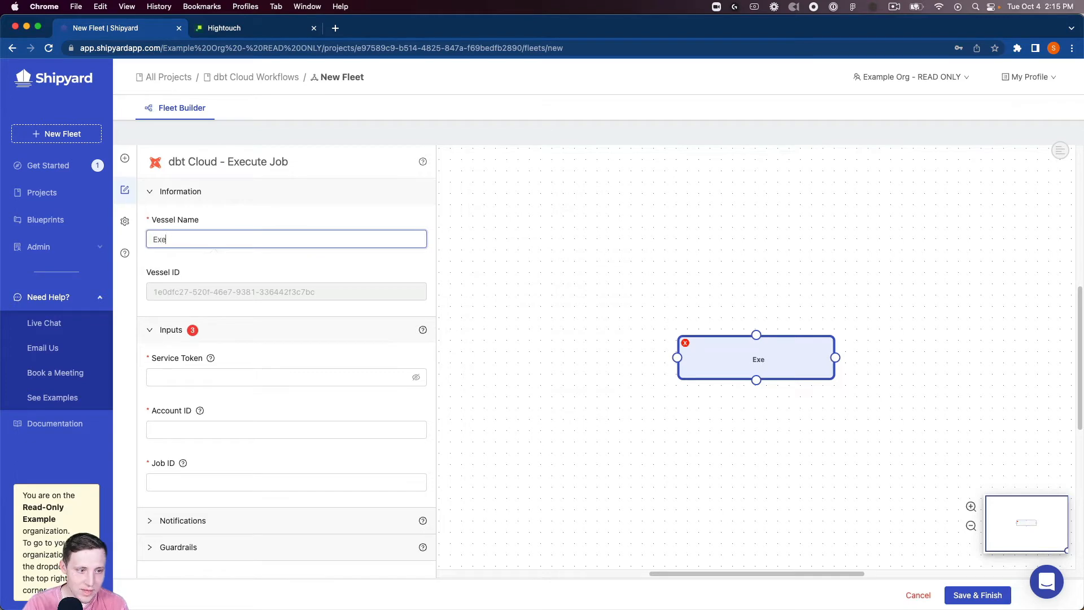
text(cute dbt Cloud Job)
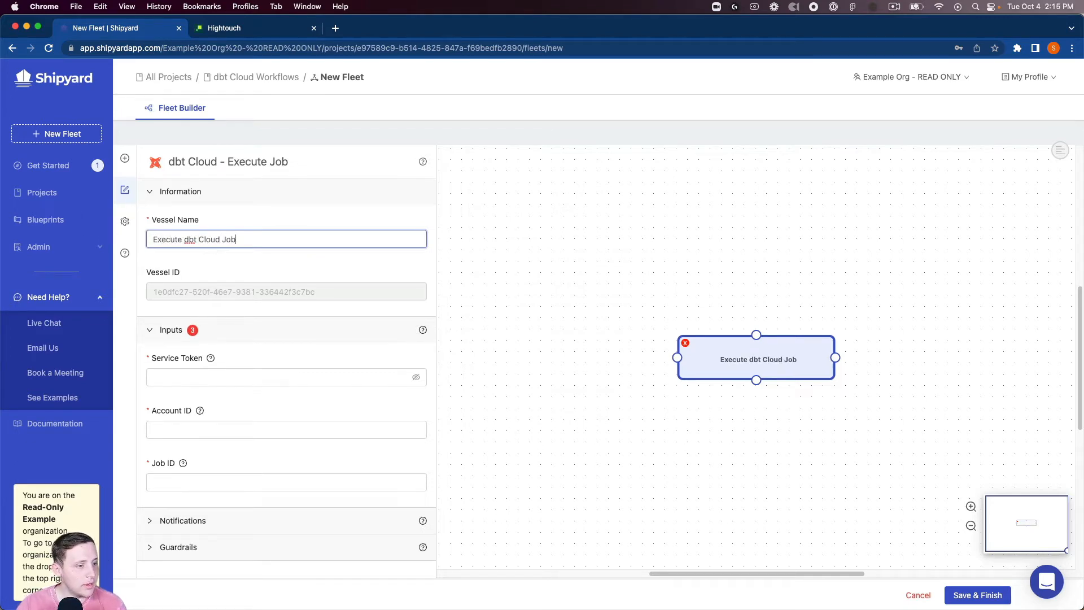
Enter the service token, account ID and job ID 24990 for the dbt job vessel, and move it to the canvas's upper-left area
click(192, 375)
key(super+v)
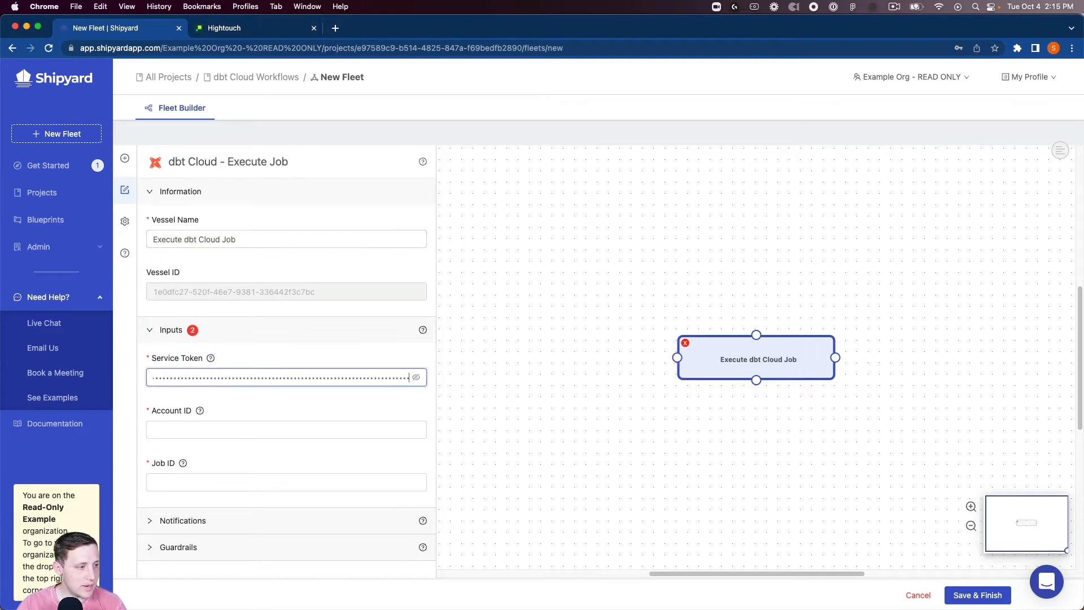
key(Tab)
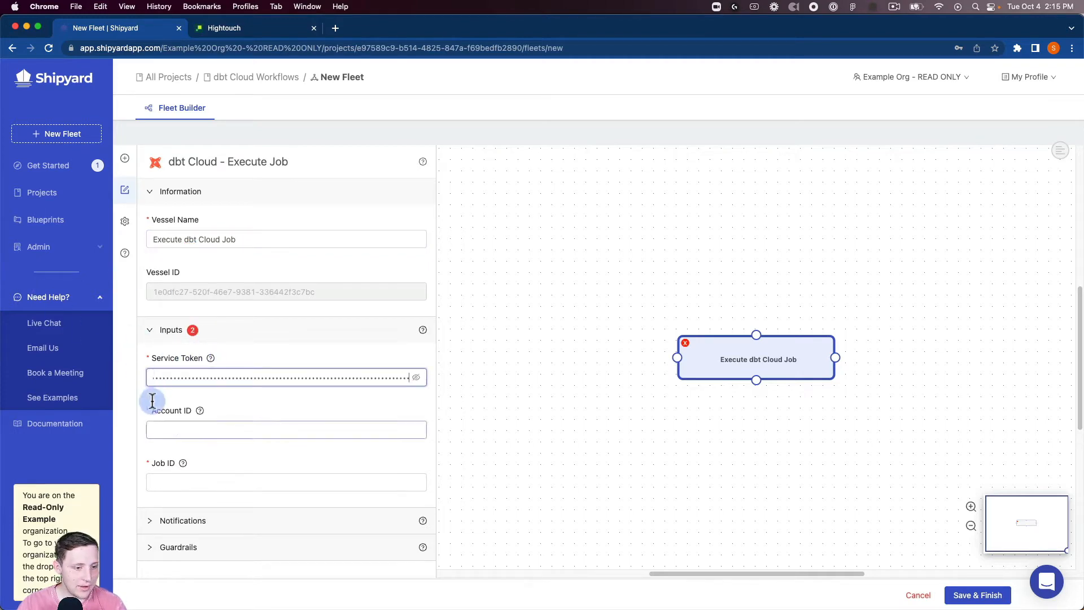
text(19812)
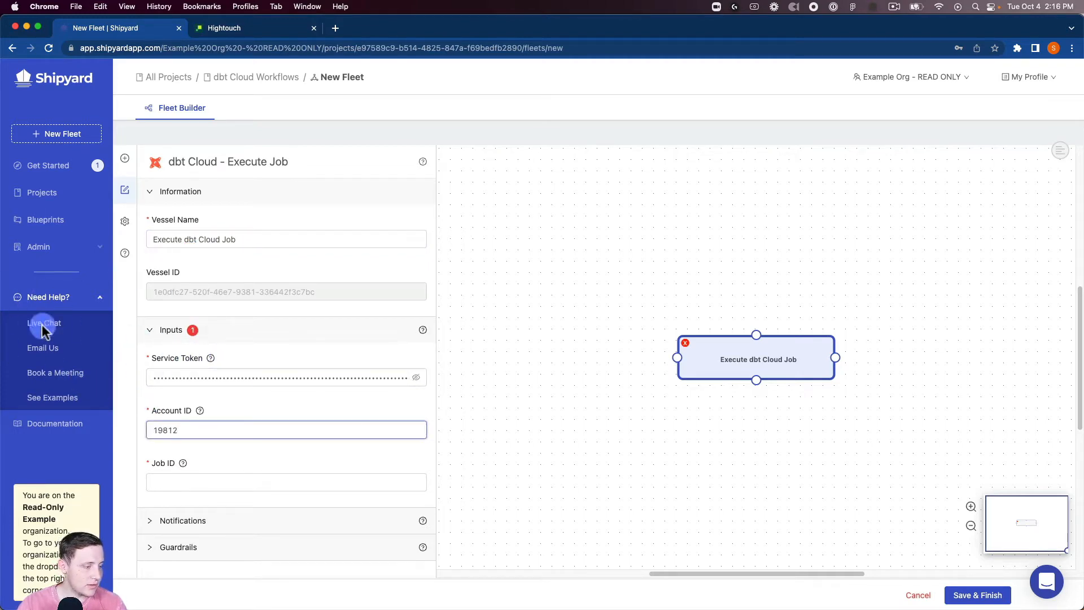
key(Tab)
text(24990)
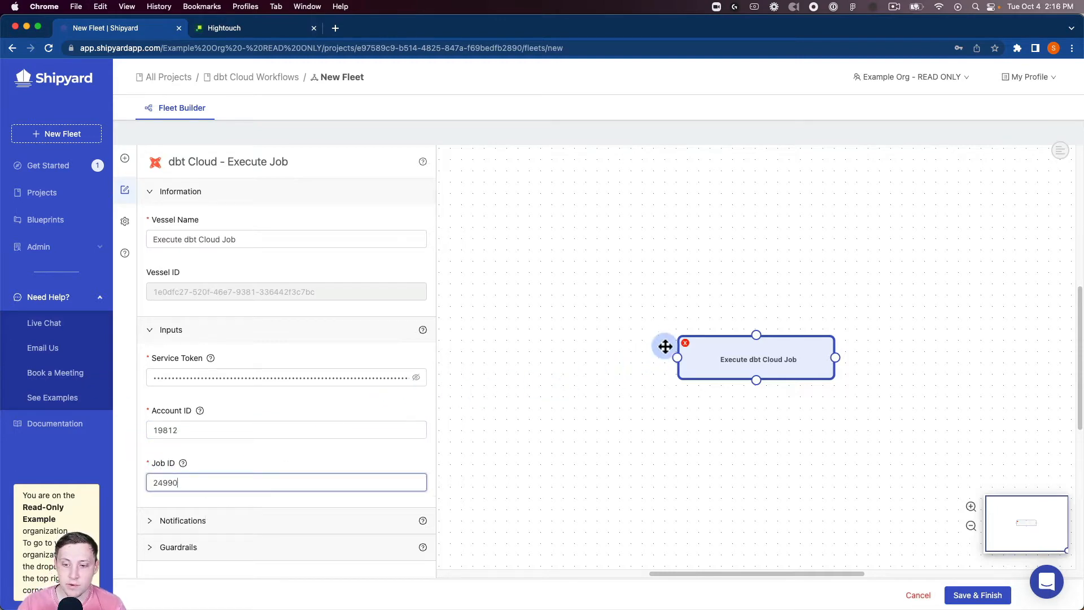
drag(686, 353, 538, 231)
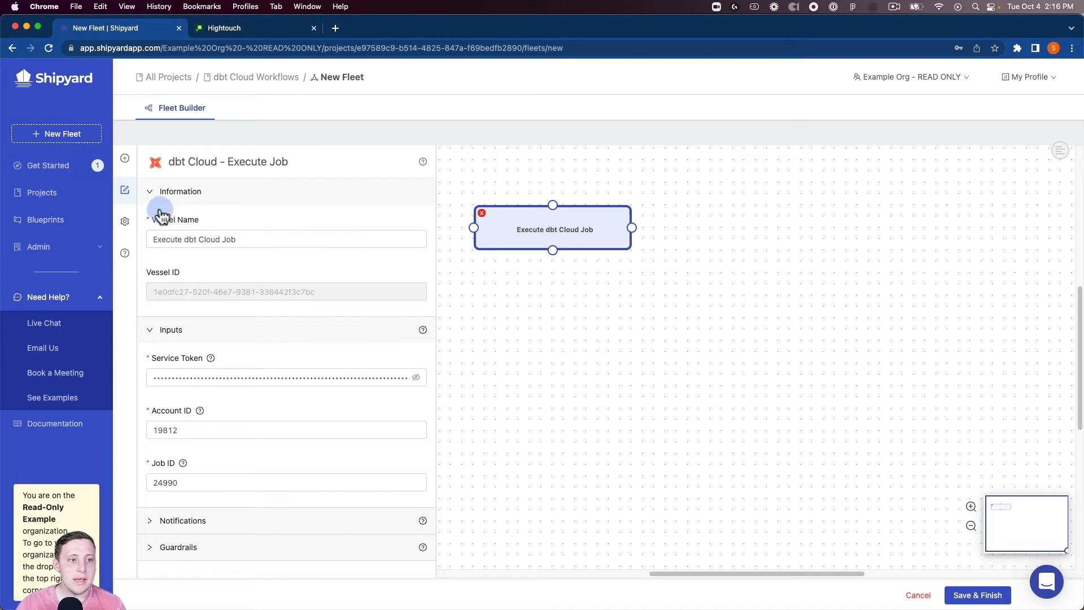
Find the dbt Cloud "Check Run Status" blueprint, add it to the fleet as a vessel and dismiss its help
click(125, 162)
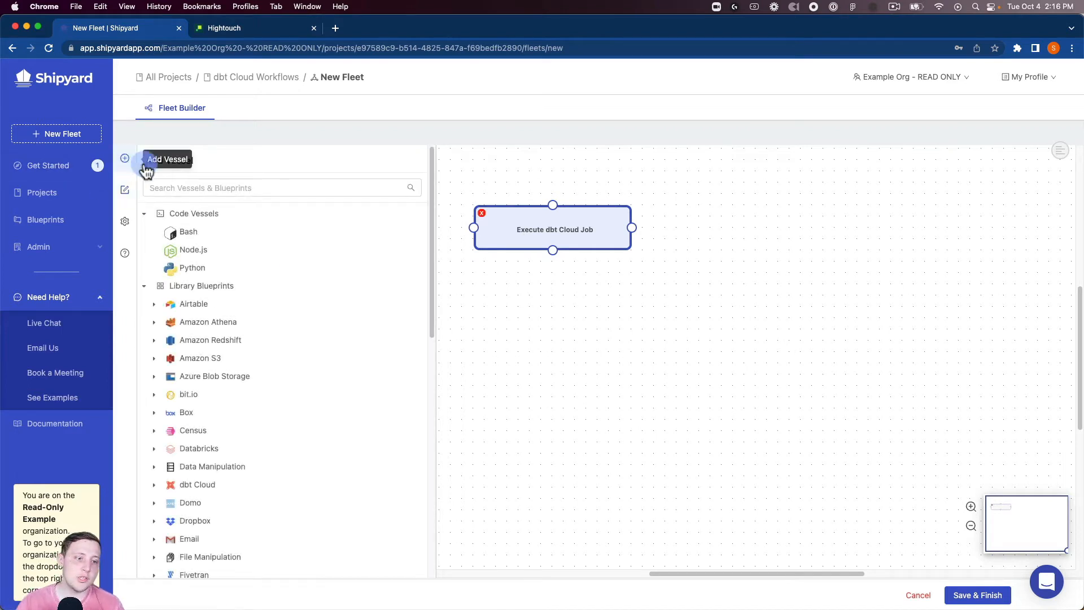
click(208, 188)
text(dbt cl)
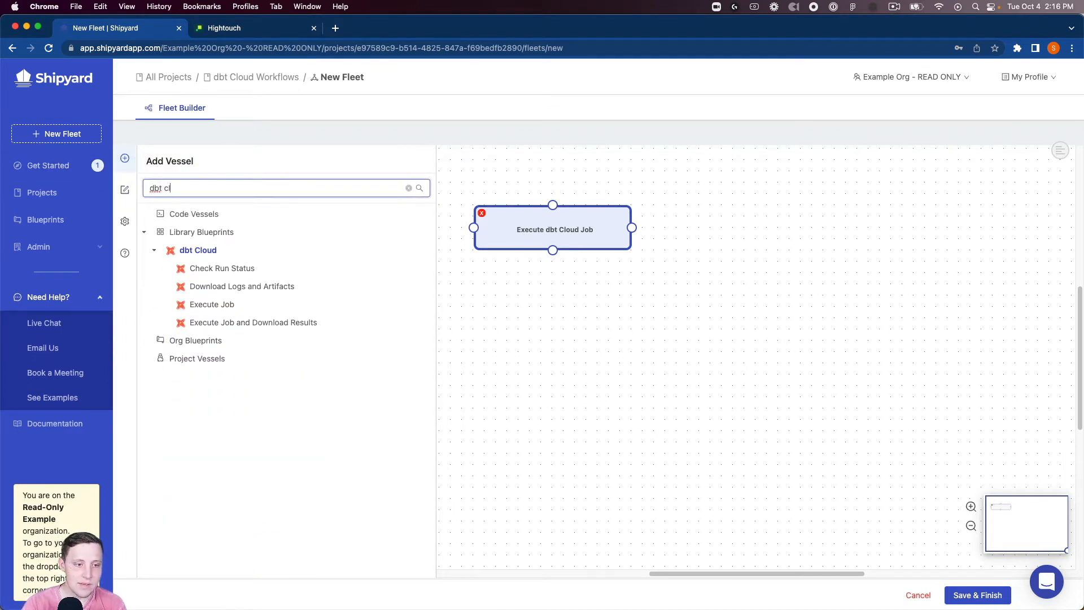
text(ou)
click(281, 266)
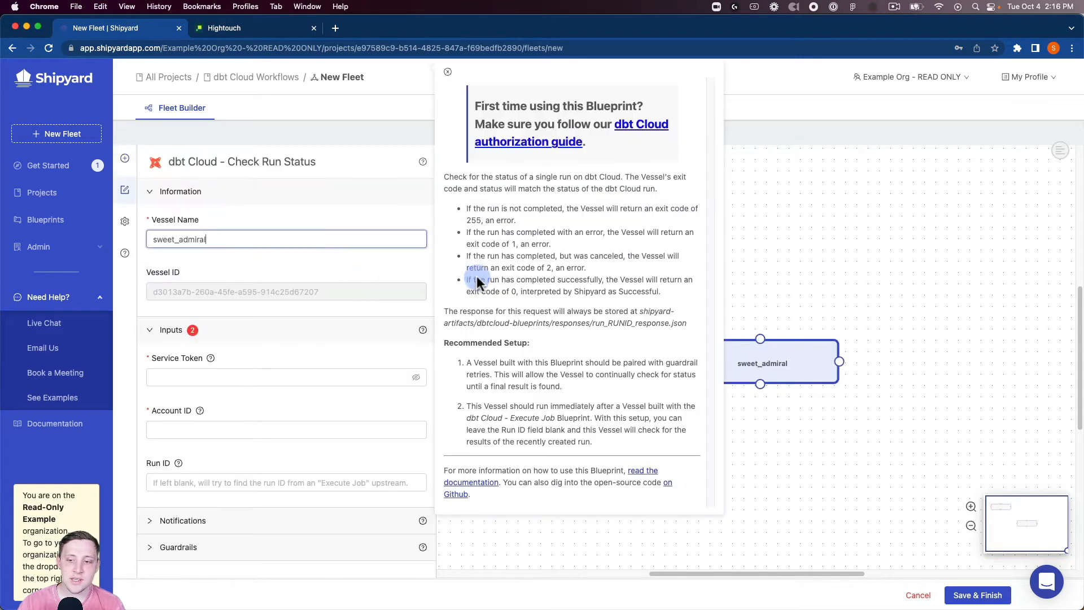
click(448, 72)
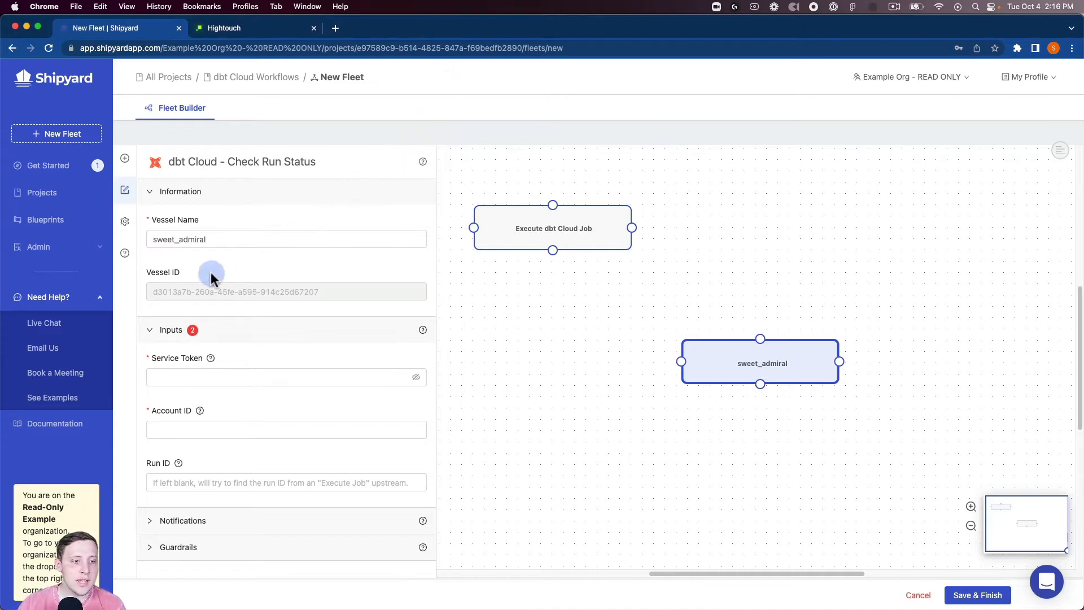
Rename the new dbt Cloud status-checking vessel as "Check Run Status"
click(211, 244)
double_click(212, 244)
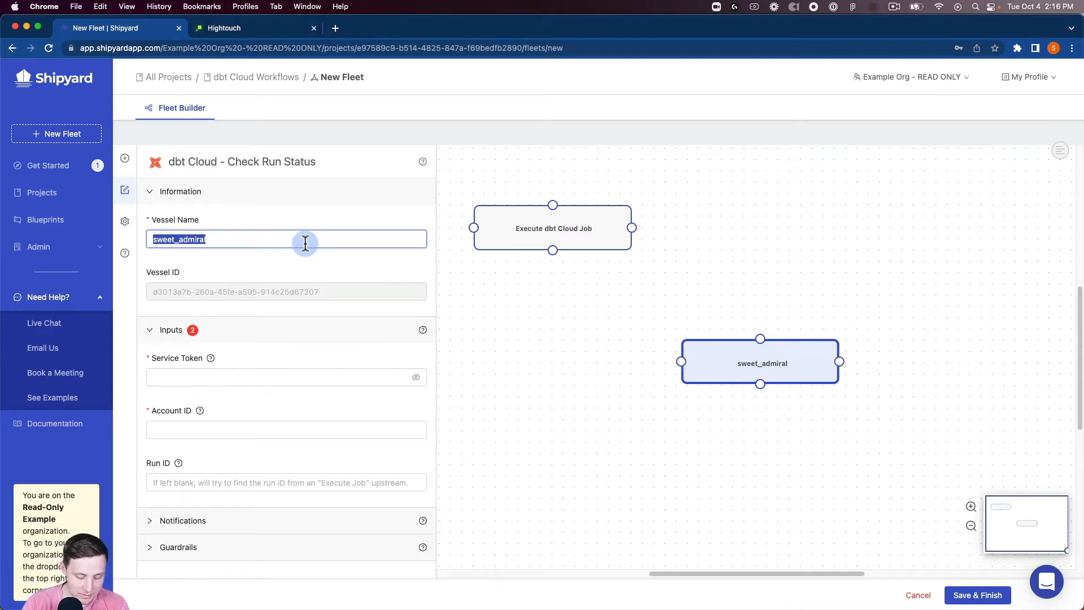
text(Check Run St)
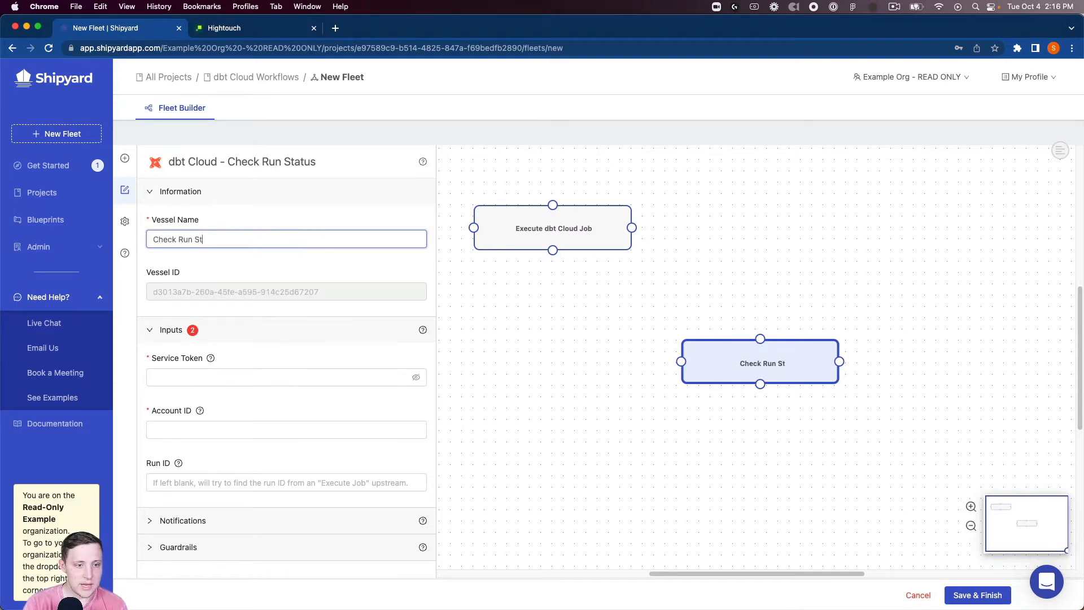
text(atus)
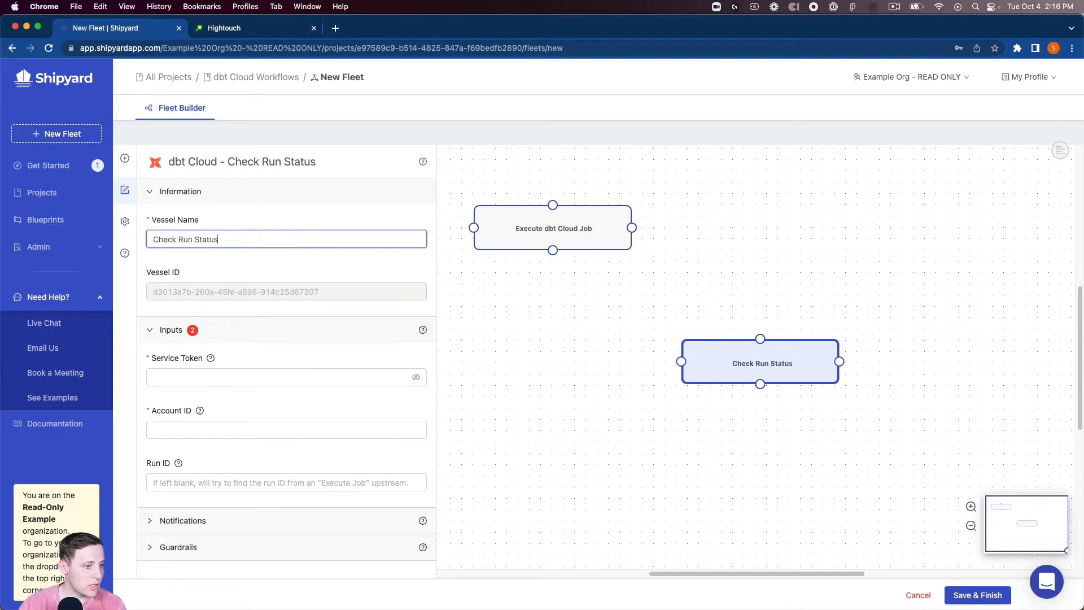
Paste the dbt Cloud service token and enter the account ID for the Check Run Status vessel
click(45, 244)
click(179, 377)
key(super+v)
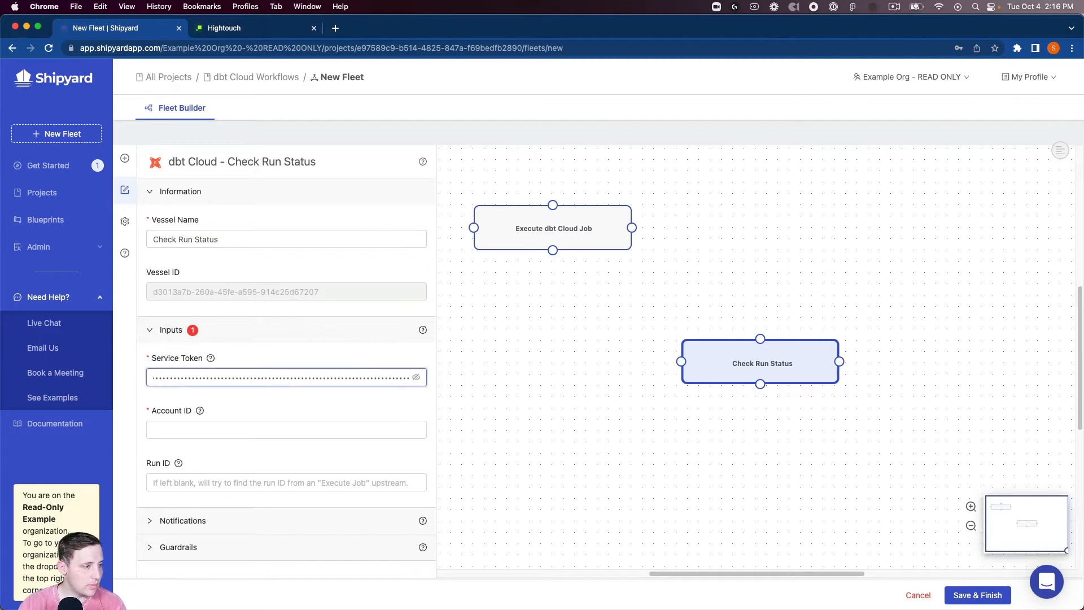
click(174, 427)
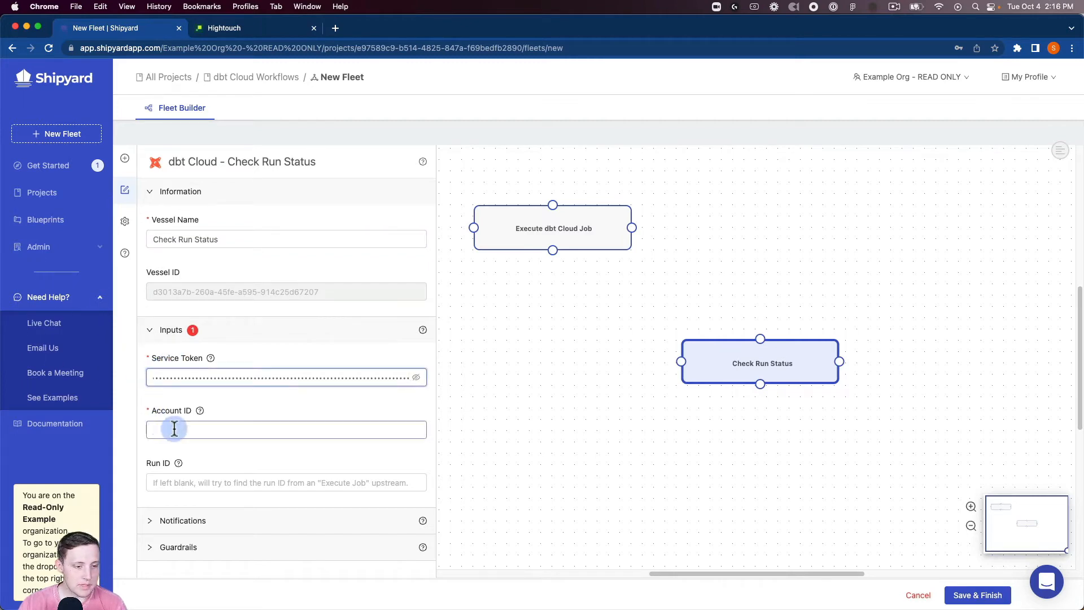
text(19812)
Place Check Run Status to the right of Execute dbt Cloud Job and connect the job vessel to it
drag(734, 362, 728, 228)
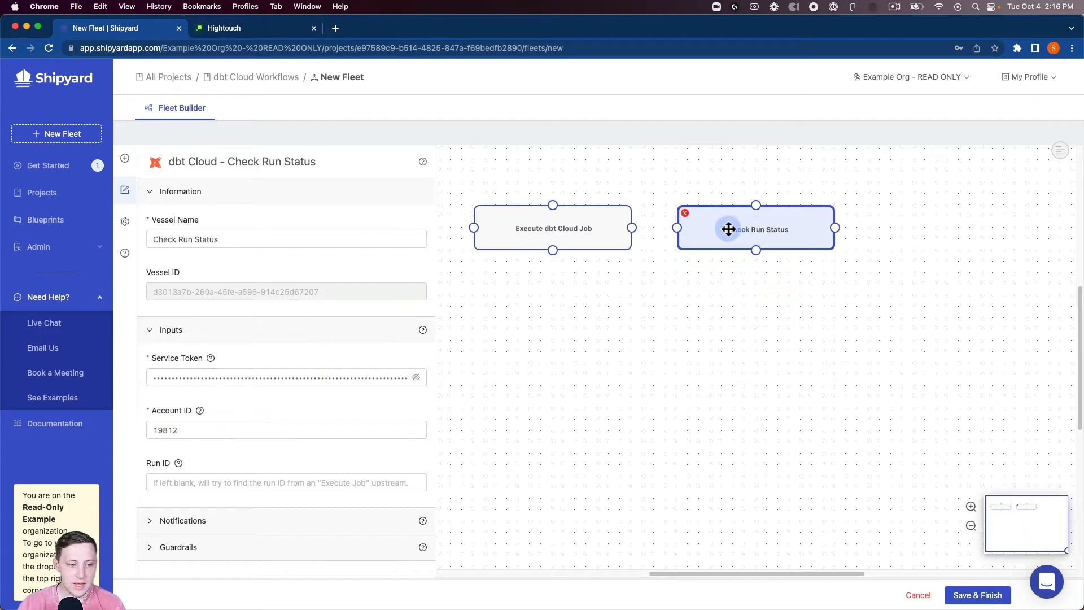
drag(631, 228, 677, 228)
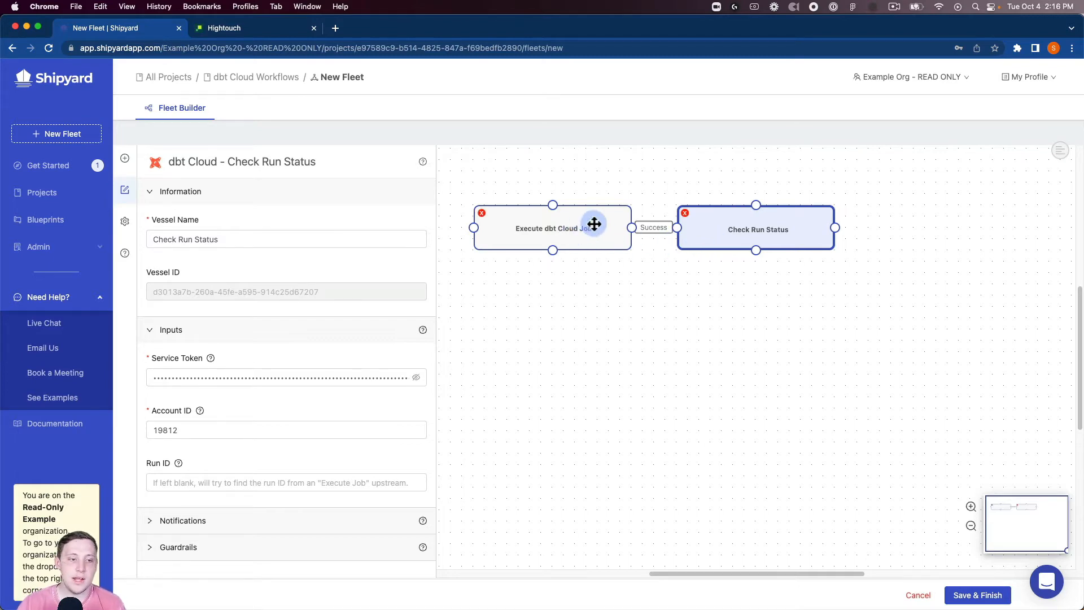
Set the Check Run Status guardrails to 24 retries with the time between retries at ASAP
click(230, 547)
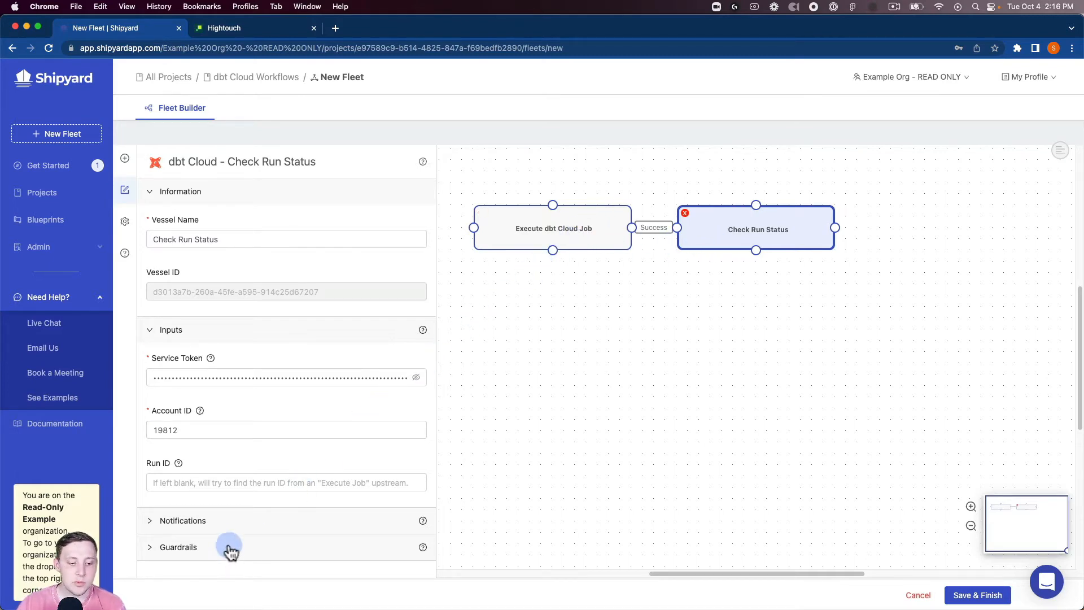
scroll(254, 486, down, 3)
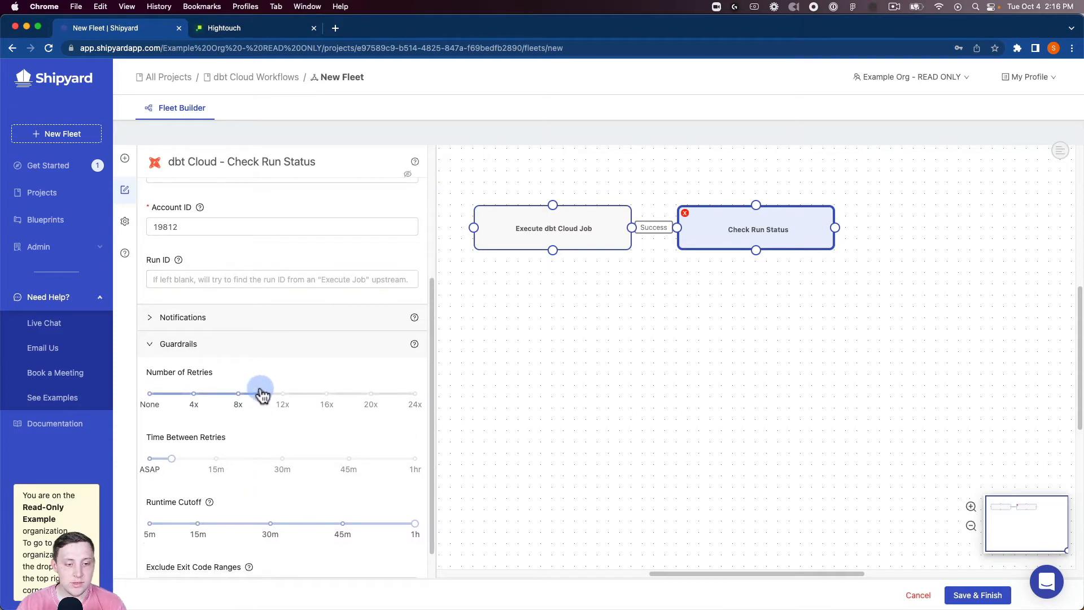
drag(260, 394, 325, 392)
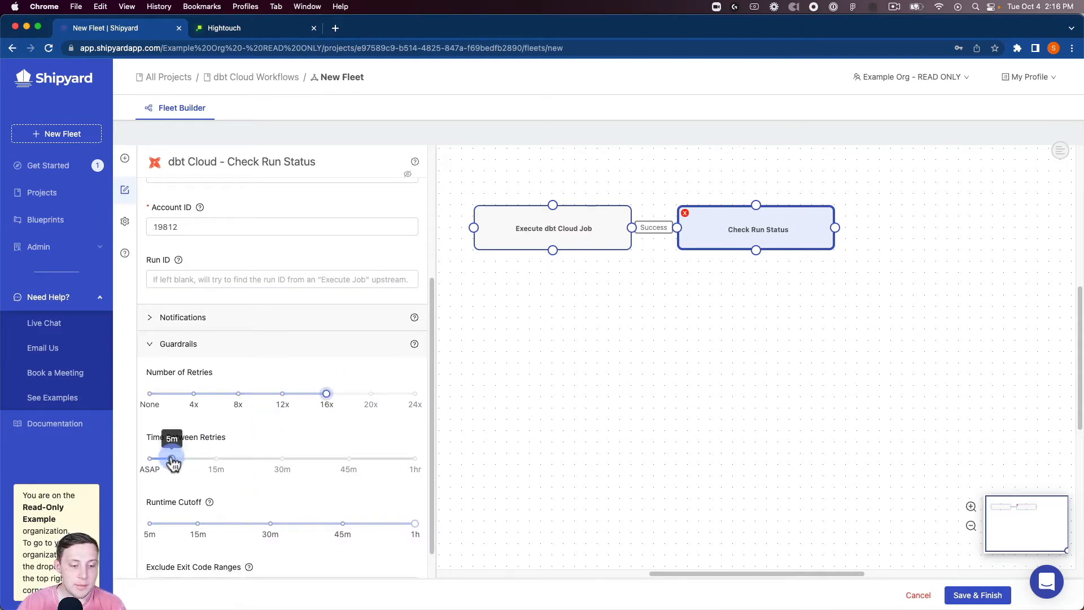
drag(175, 463, 155, 465)
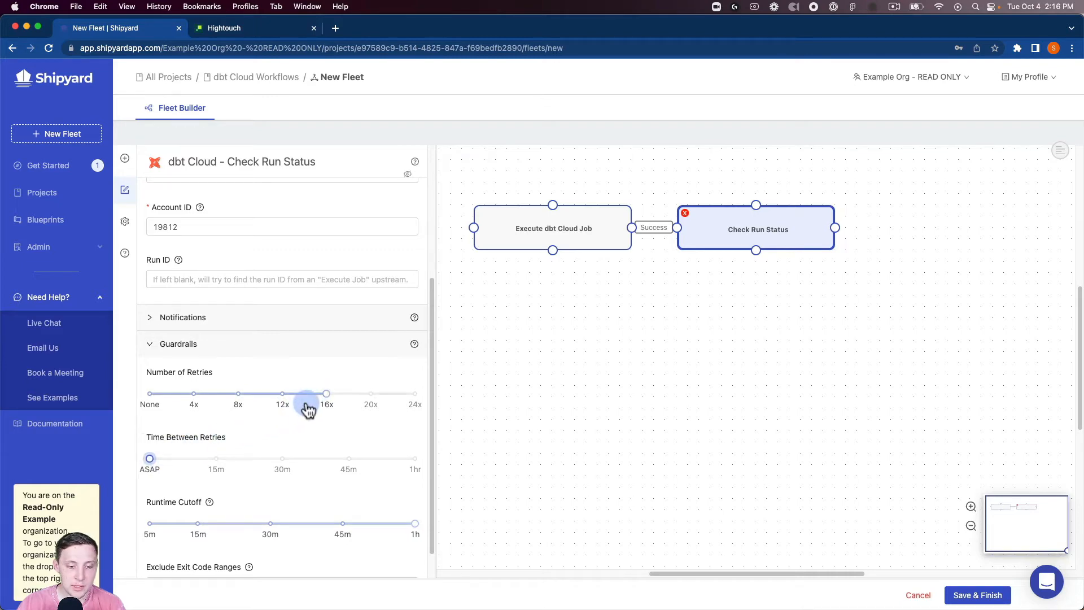
drag(326, 393, 414, 400)
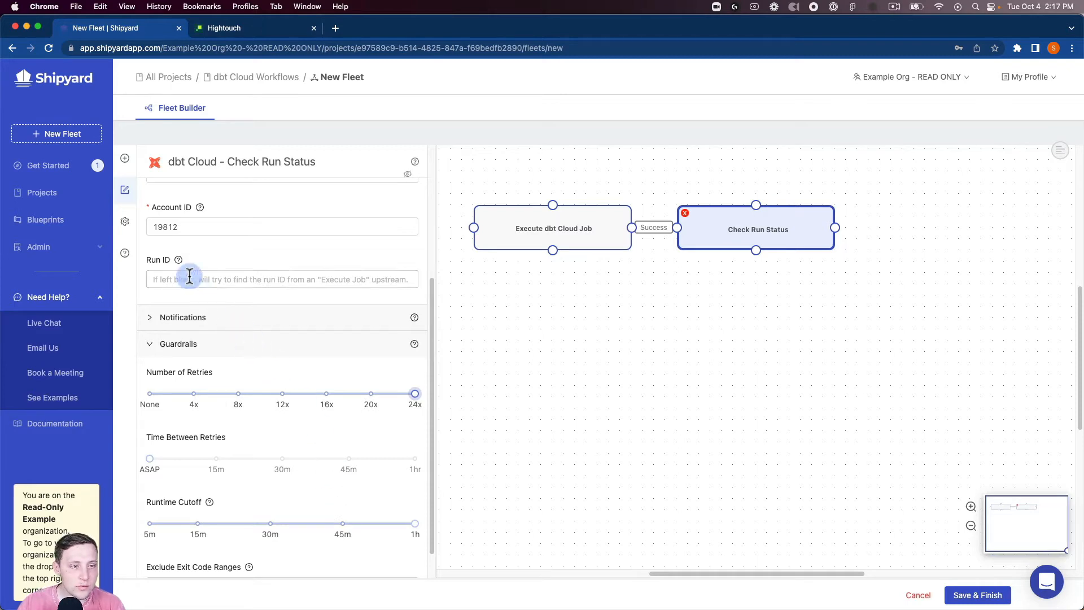
Add a Hightouch "Trigger Sync" vessel to the fleet and place it to the right of Check Run Status
click(125, 158)
click(233, 189)
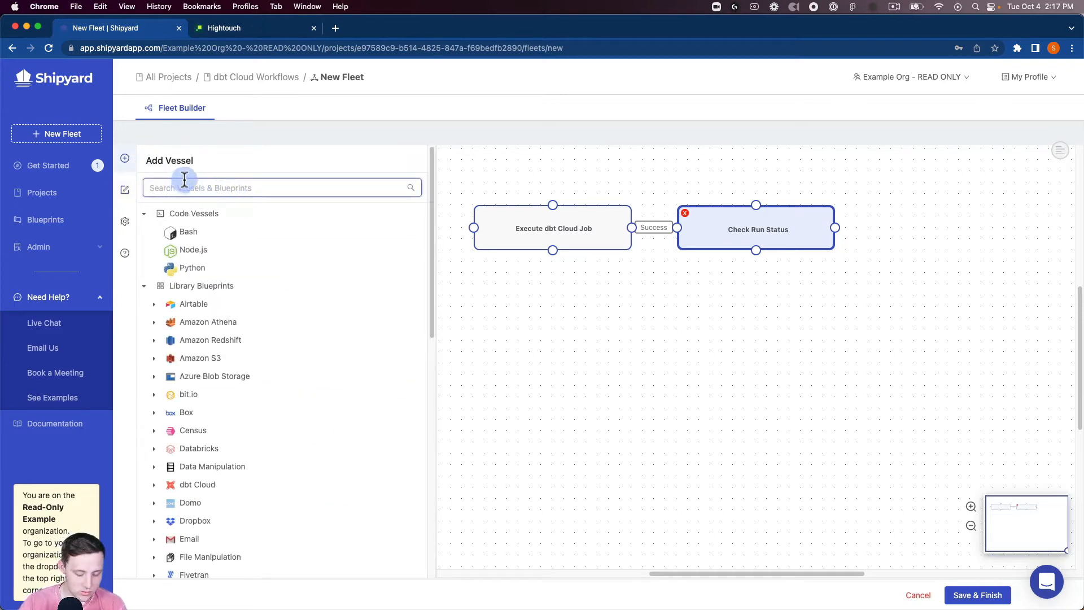
text(high)
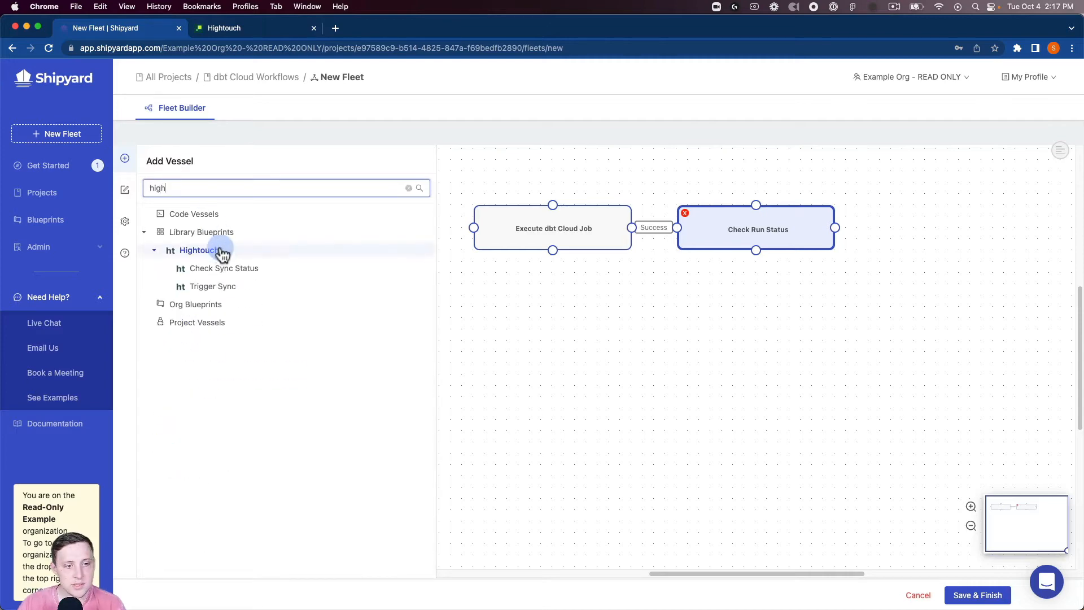
drag(215, 286, 632, 373)
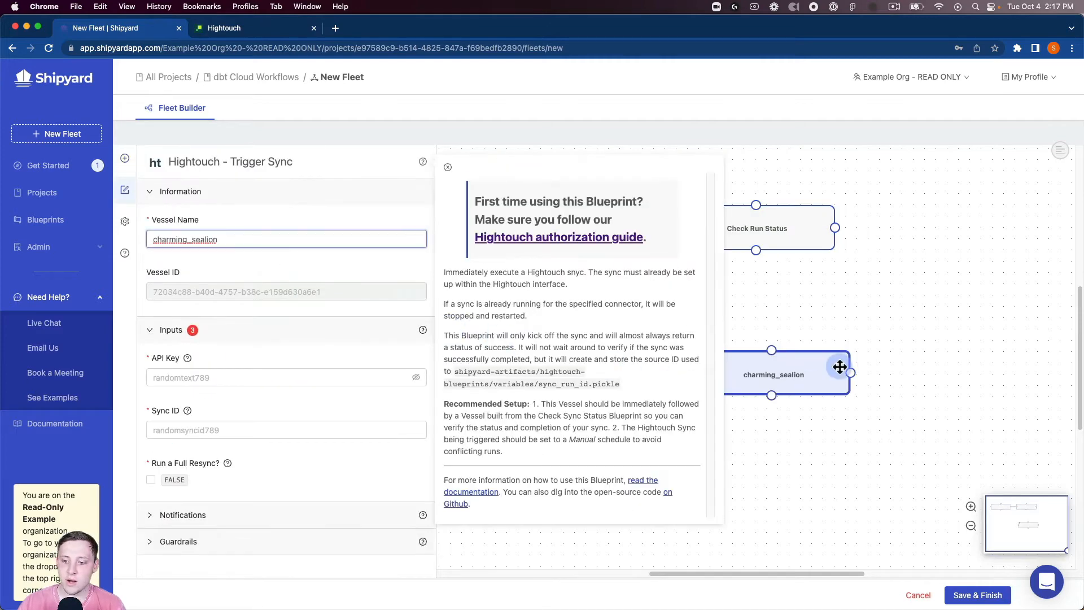
drag(840, 368, 986, 218)
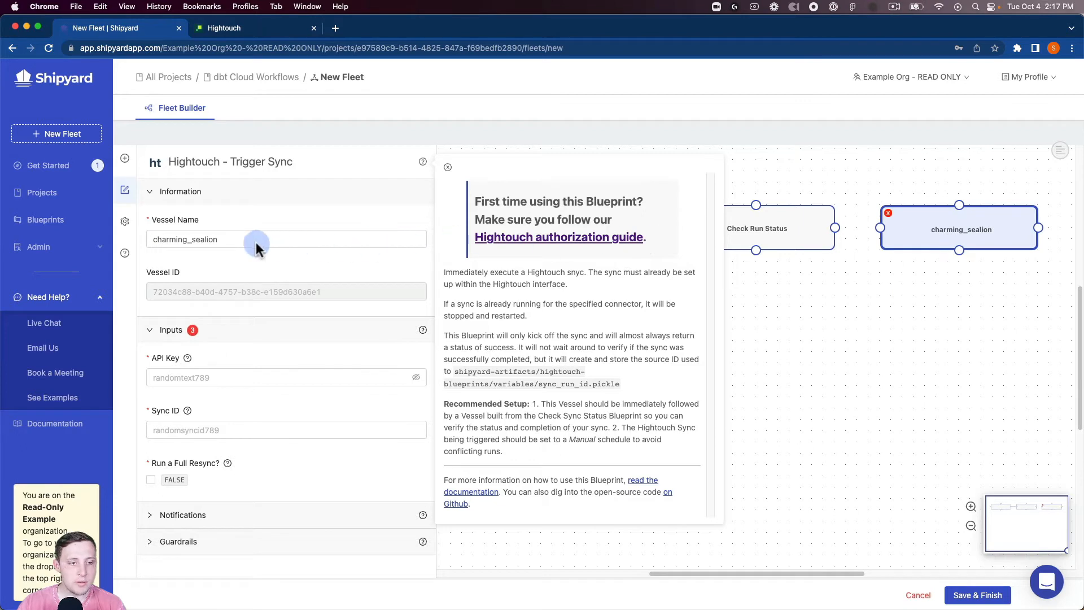
Rename the Hightouch vessel as "Trigger Hightouch Sync"
double_click(205, 239)
text(Trigger High)
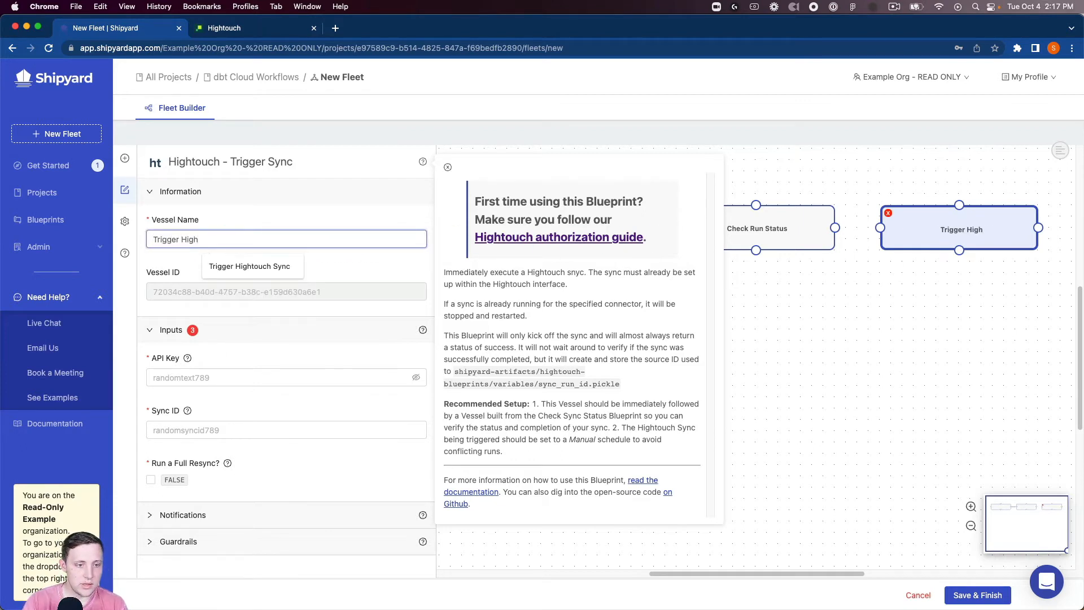
key(Down)
key(Return)
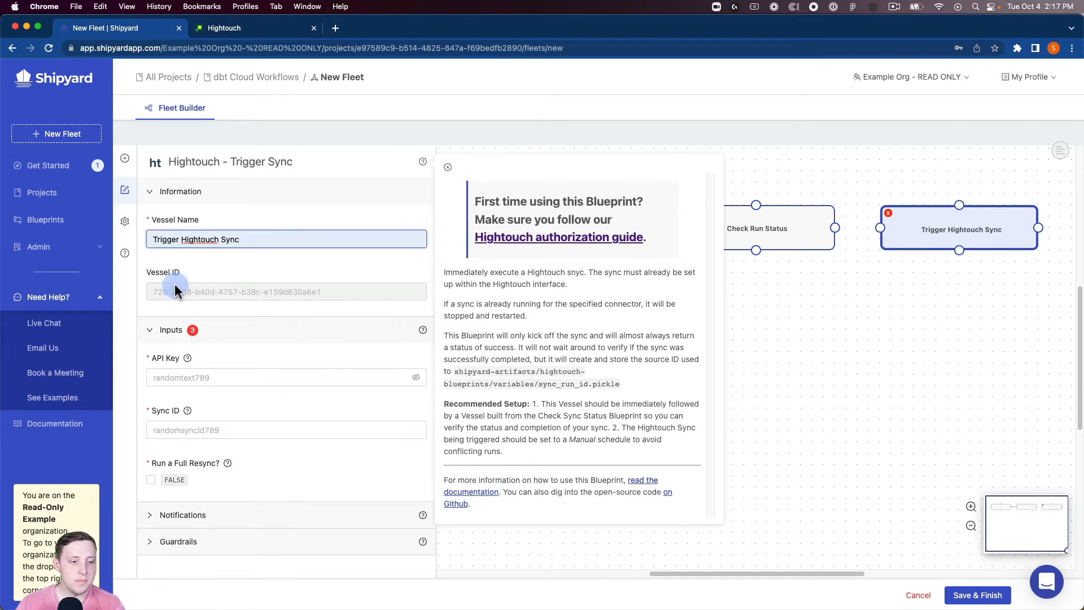
Paste the Hightouch API key and set the sync ID to 54857 for the Trigger Hightouch Sync vessel
click(175, 377)
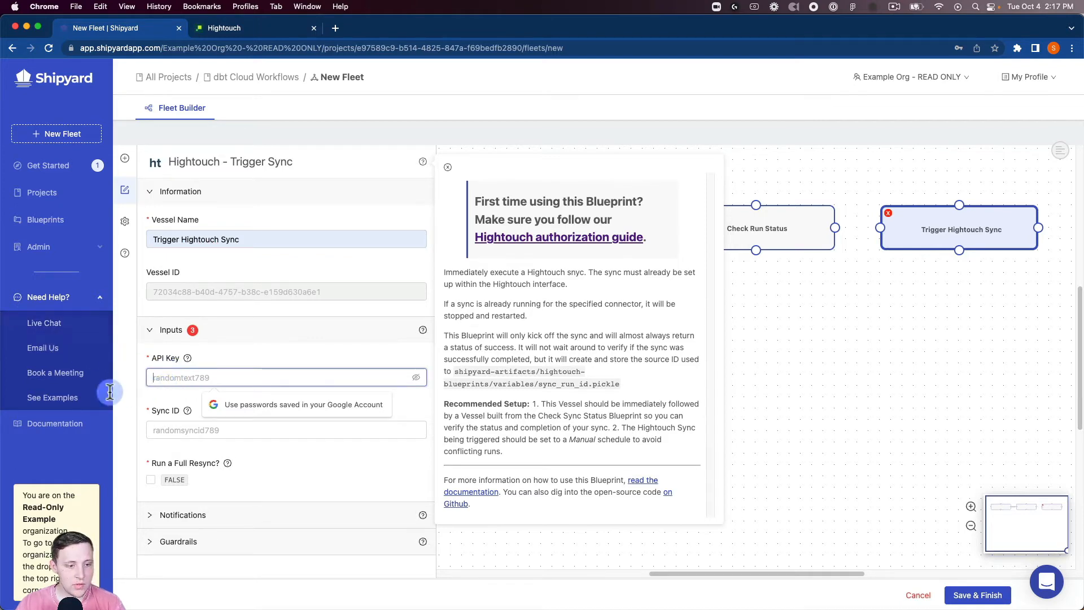
key(super+v)
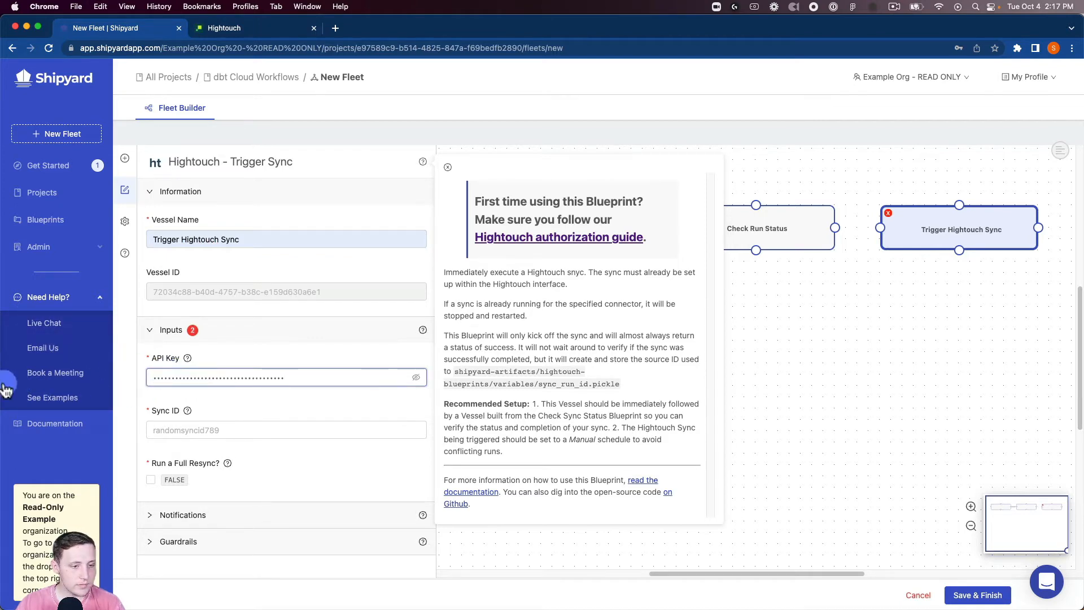
click(192, 432)
text(54857)
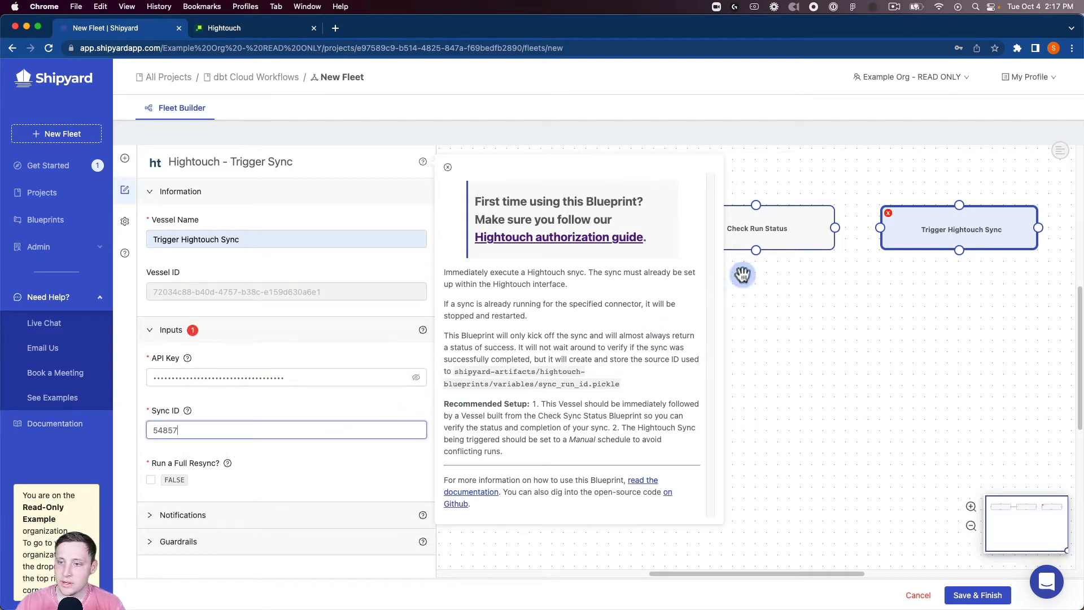
Connect Check Run Status to Trigger Hightouch Sync and dismiss the blueprint help
drag(836, 228, 880, 227)
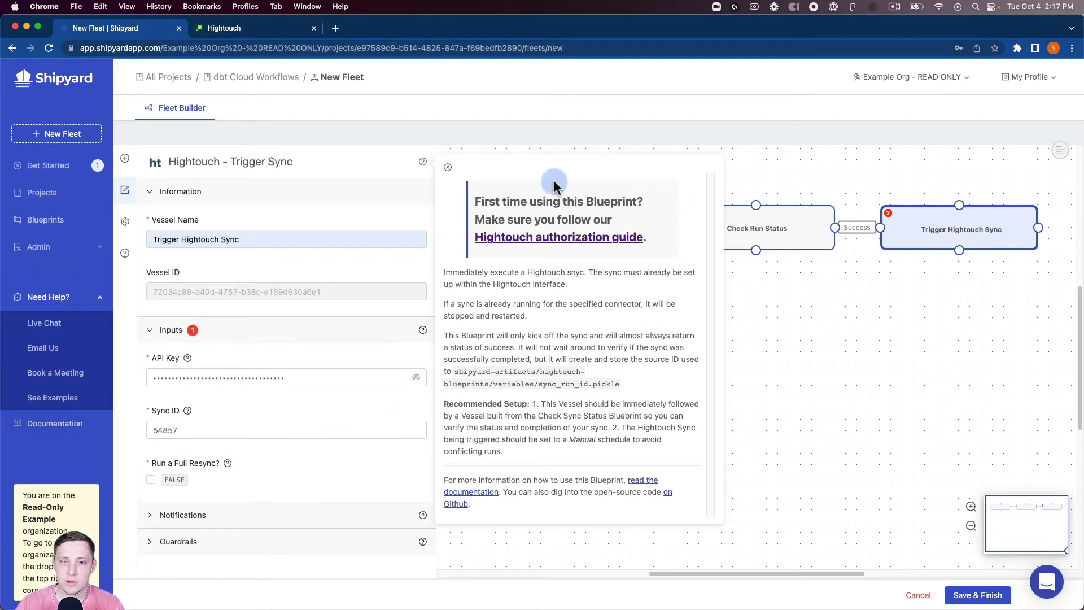
click(448, 167)
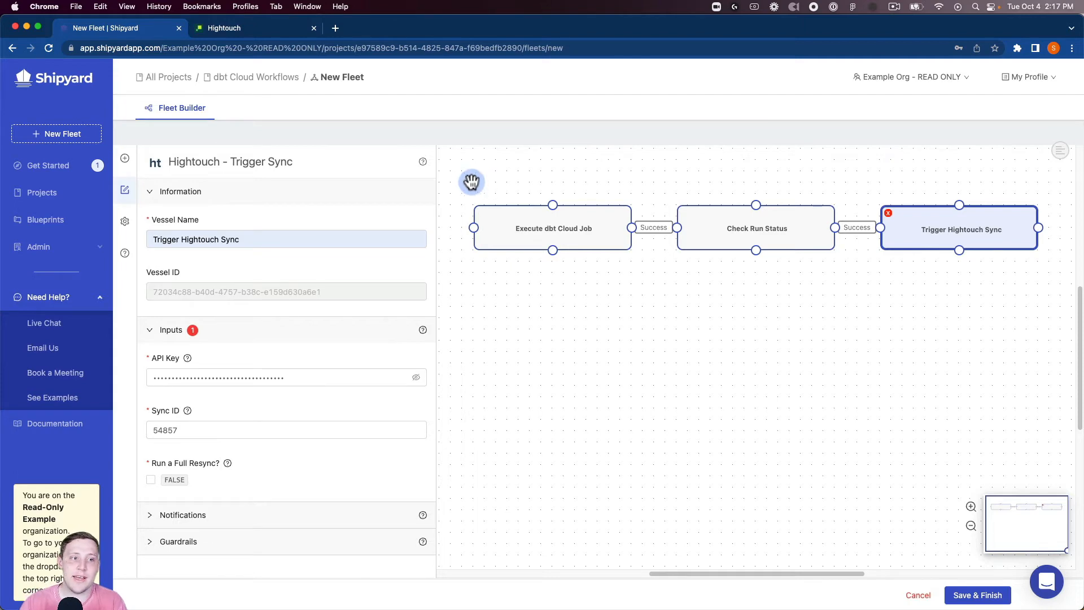
Rename the fleet as "dbt Cloud -> Hightouch" in the fleet settings
click(125, 222)
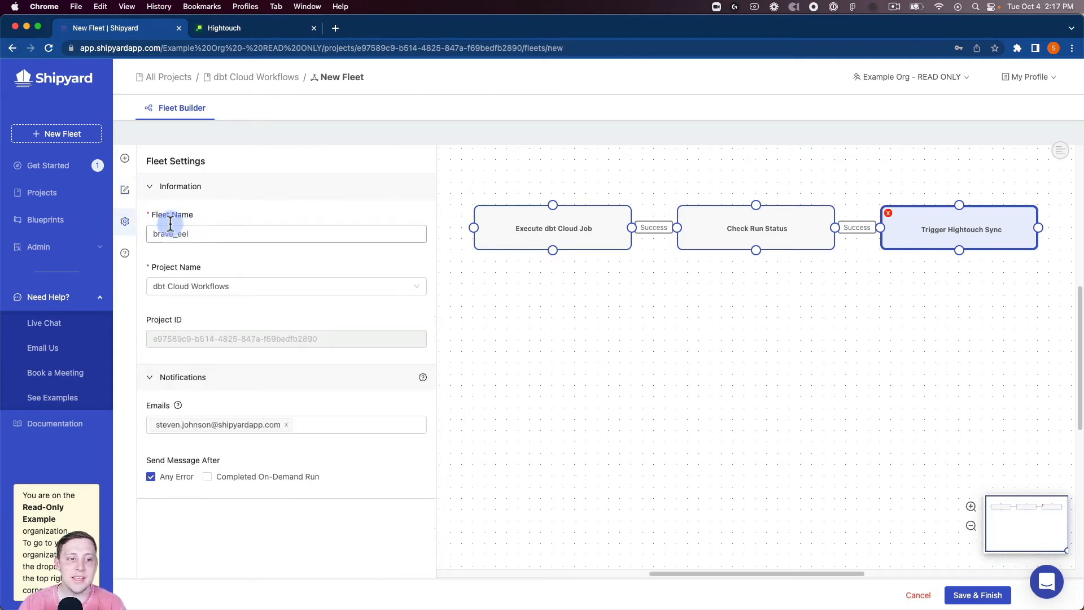
double_click(243, 237)
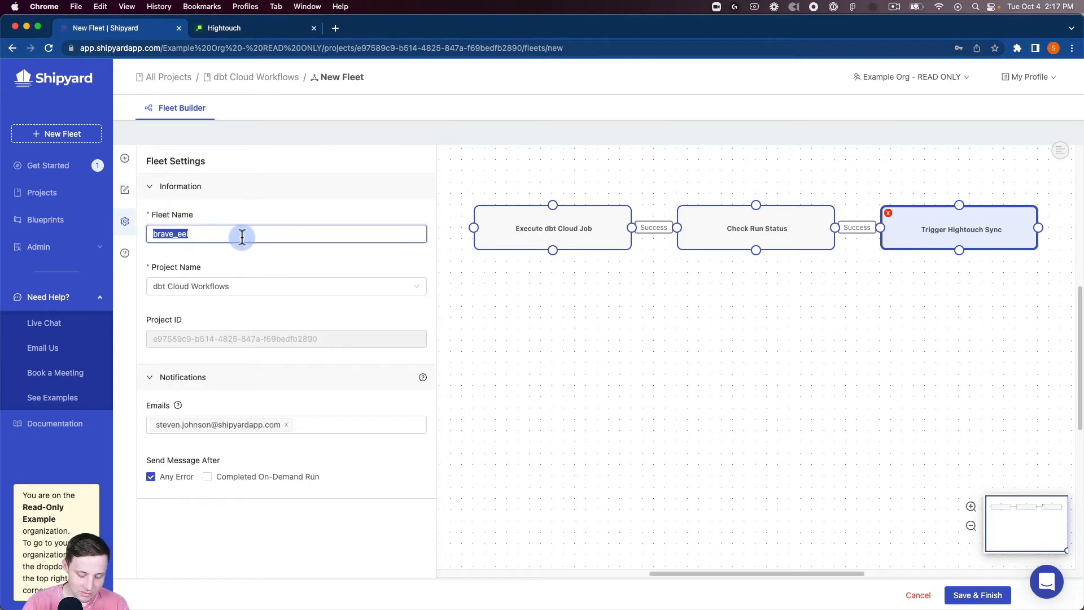
text(dbt Cloud -)
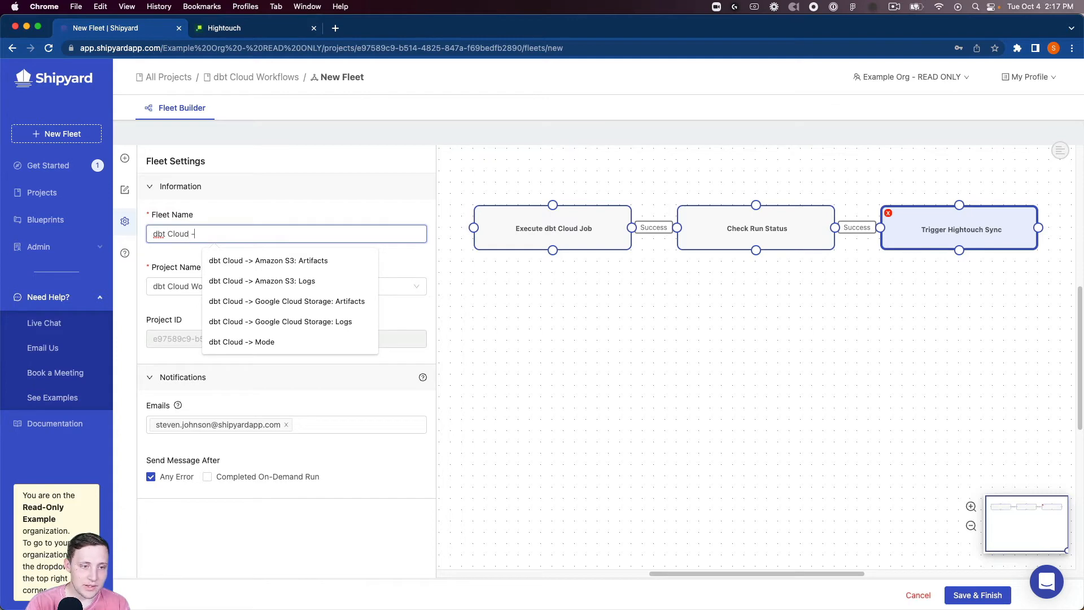
text(> Hightouch)
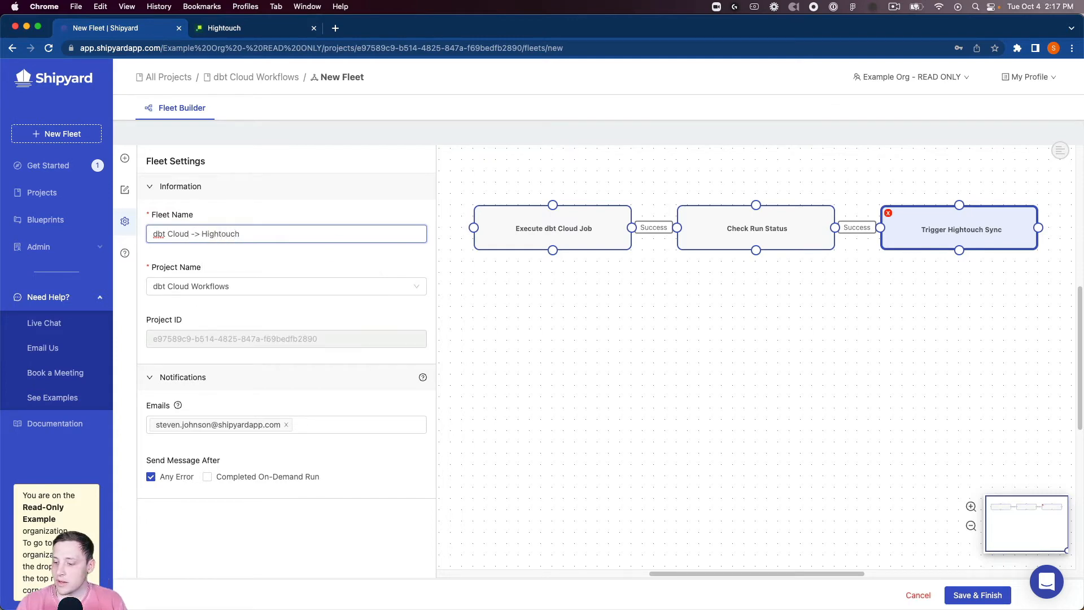
Save the finished fleet and run it for its first voyage
click(960, 595)
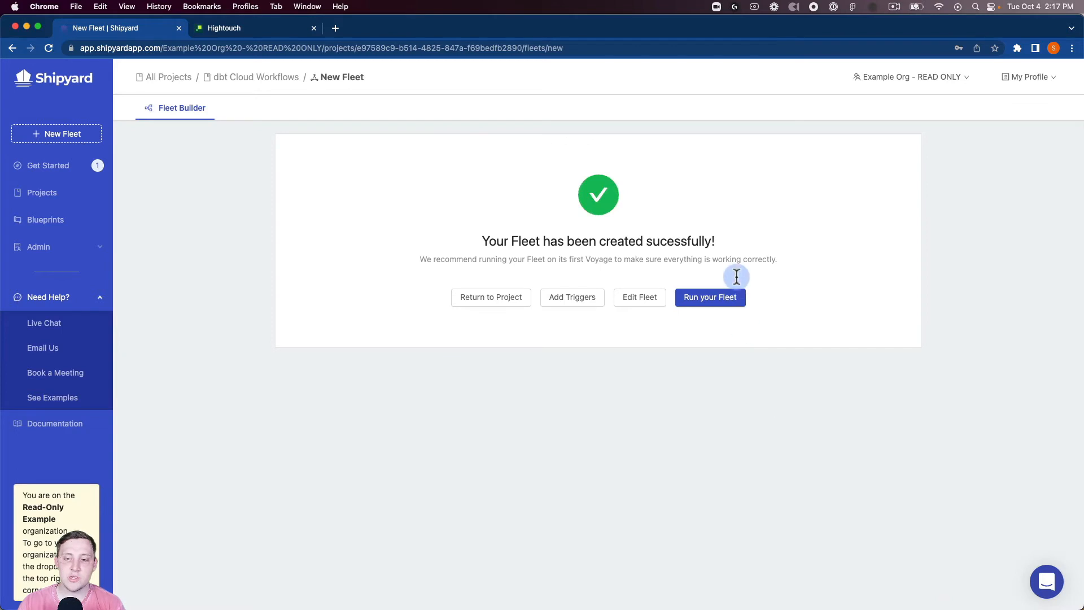
click(725, 305)
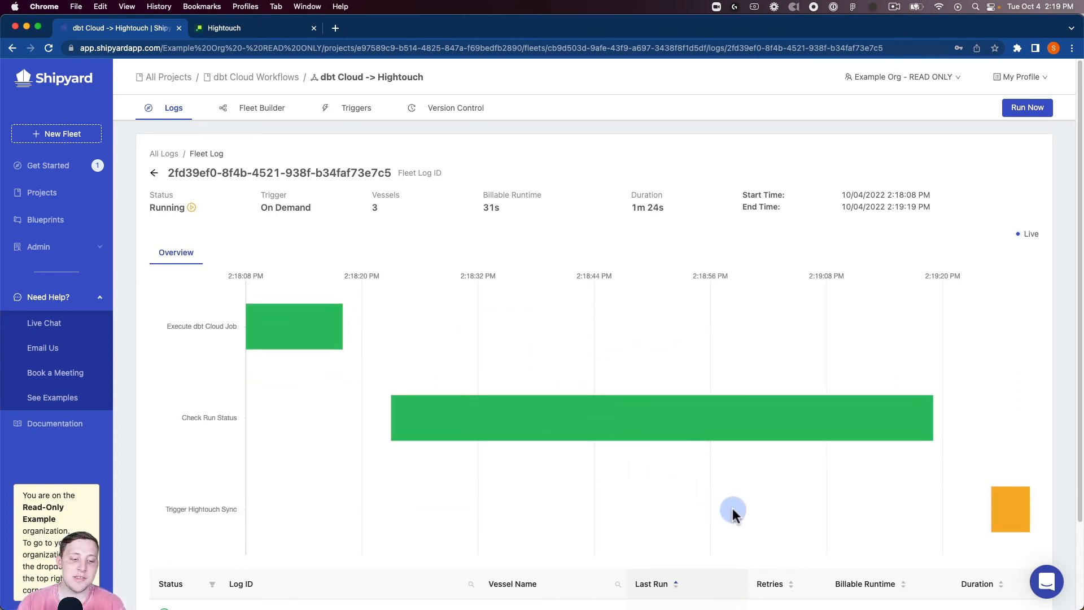
Examine the Trigger Hightouch Sync vessel's log output from this run, and switch to Hightouch to check the sync's run history
mouse_move(967, 497)
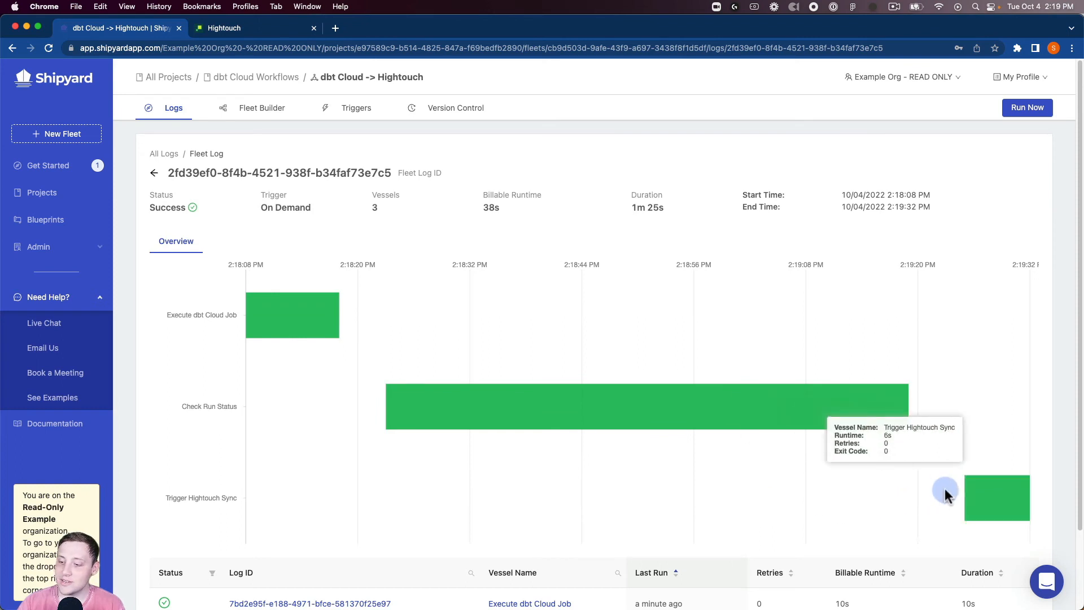
click(1005, 505)
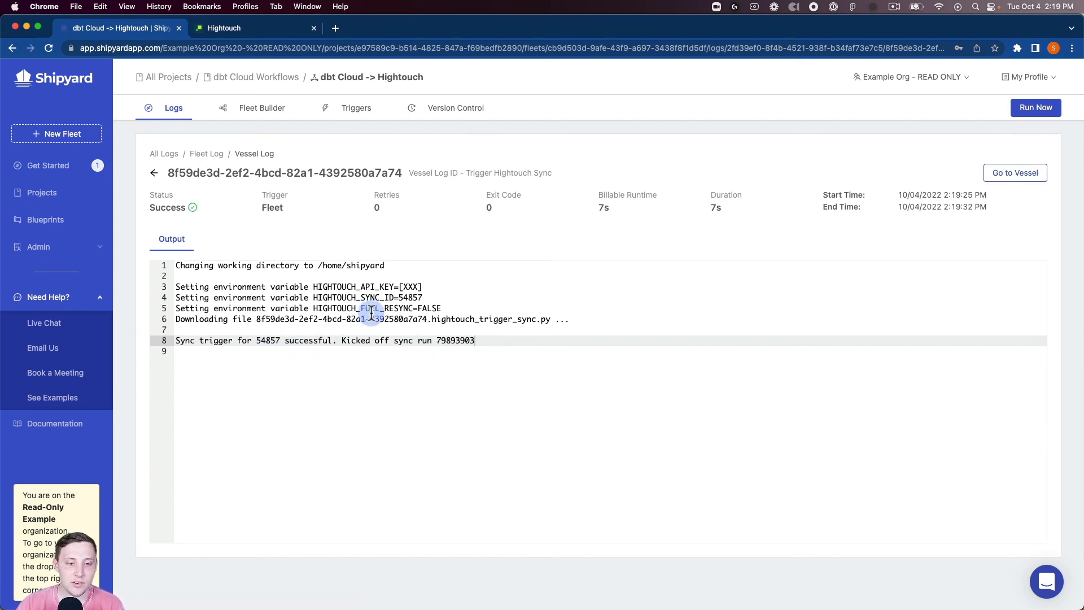
click(411, 288)
click(417, 298)
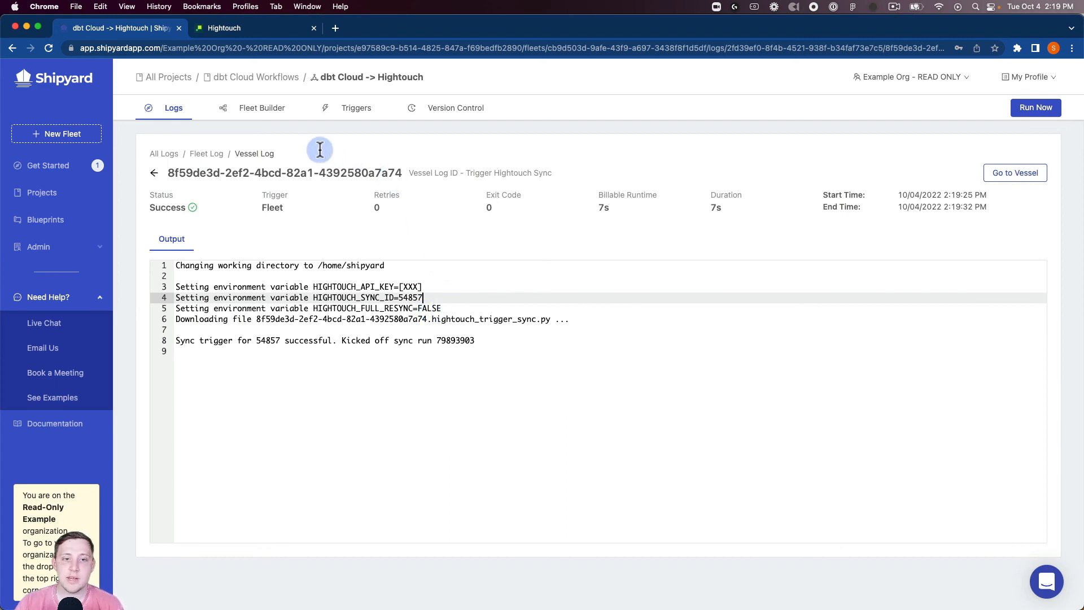
click(283, 30)
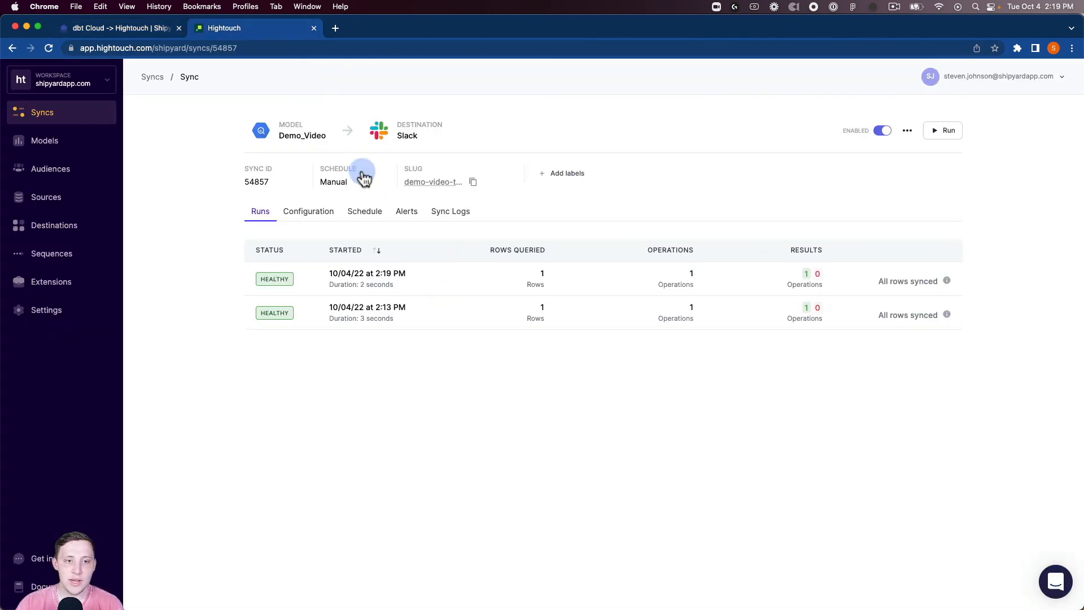